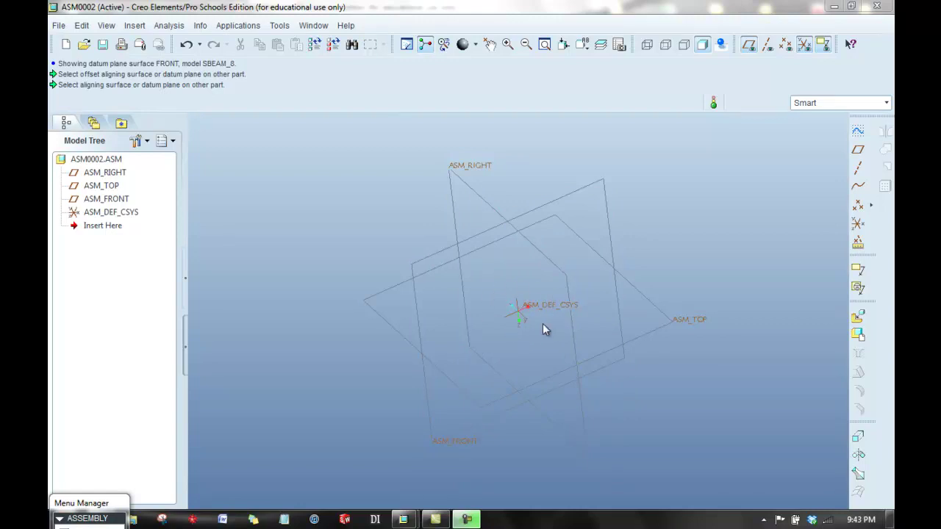
Step: Start assembling a component and choose sbeam_8.prt in the Open dialog
click(856, 318)
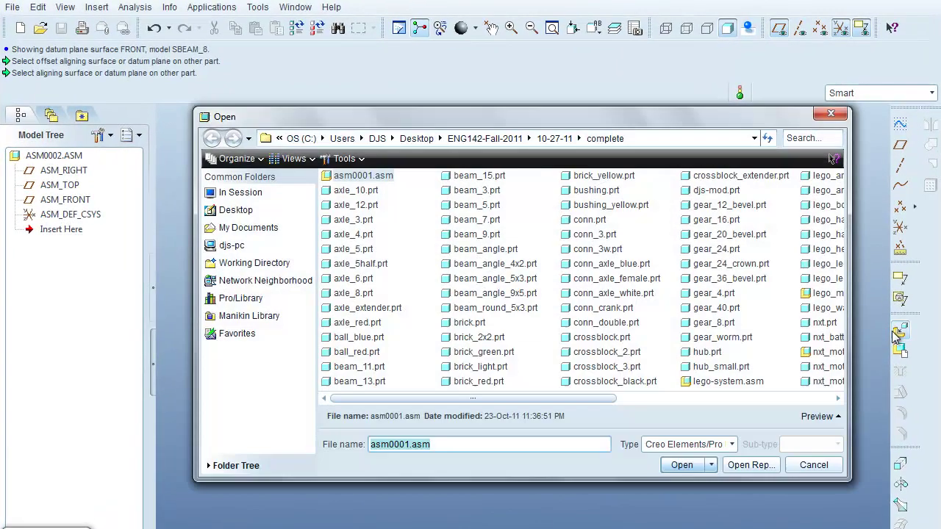
click(768, 398)
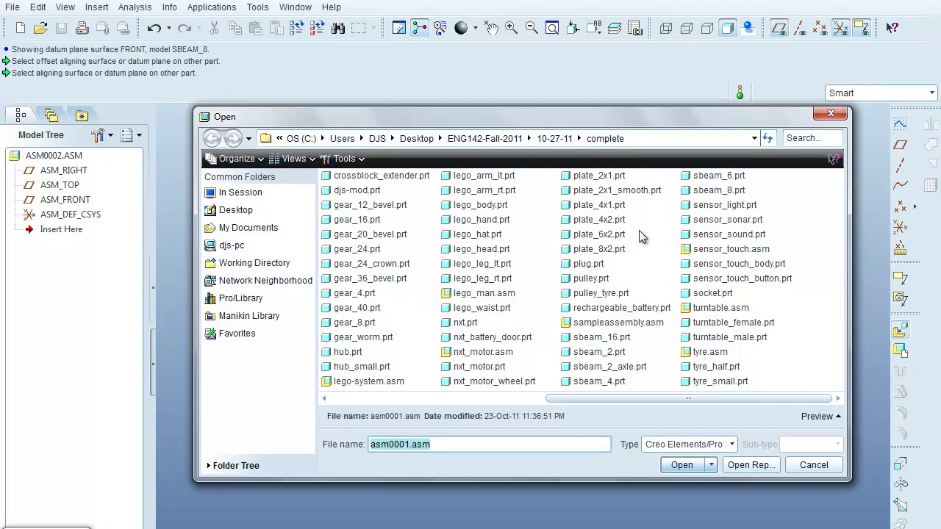
click(705, 191)
Step: Drop sbeam_8.prt in the assembly and constrain its PRT_CSYS_DEF to ASM_DEF_CSYS with a Coord Sys constraint
double_click(704, 192)
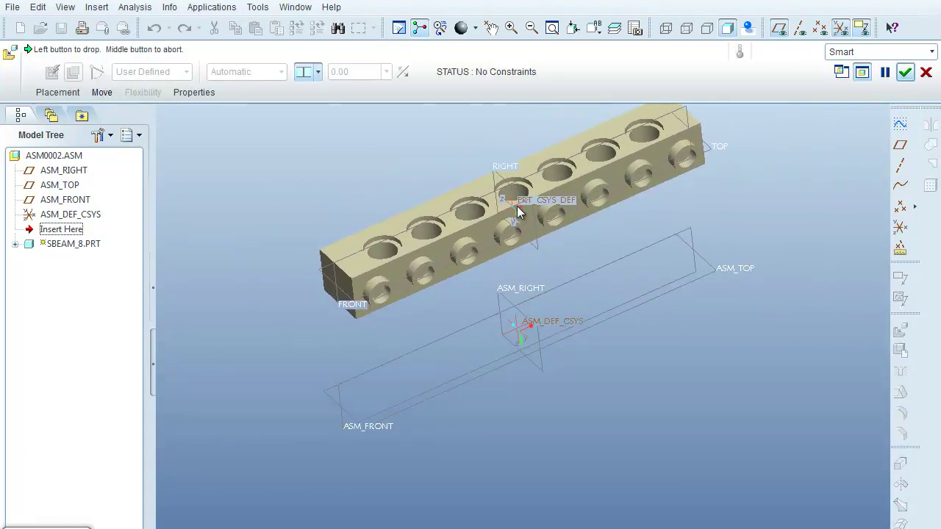
click(439, 218)
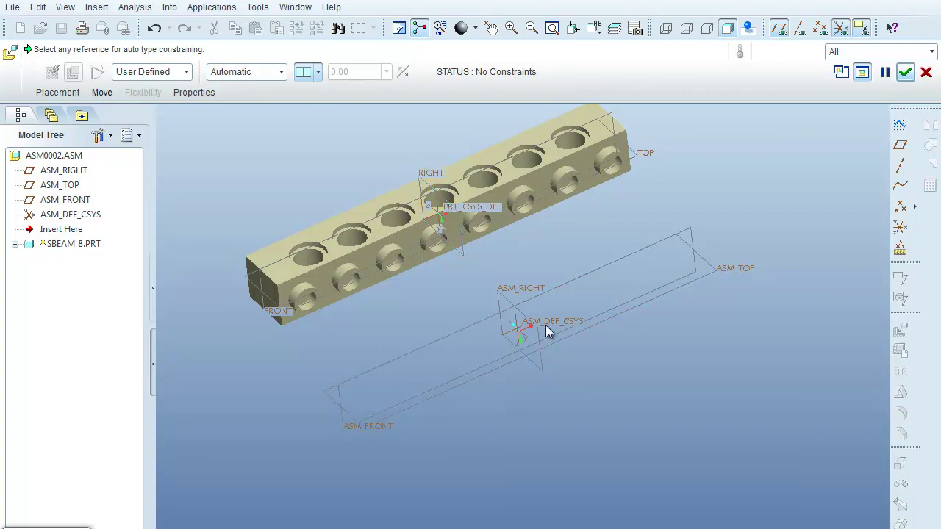
click(280, 72)
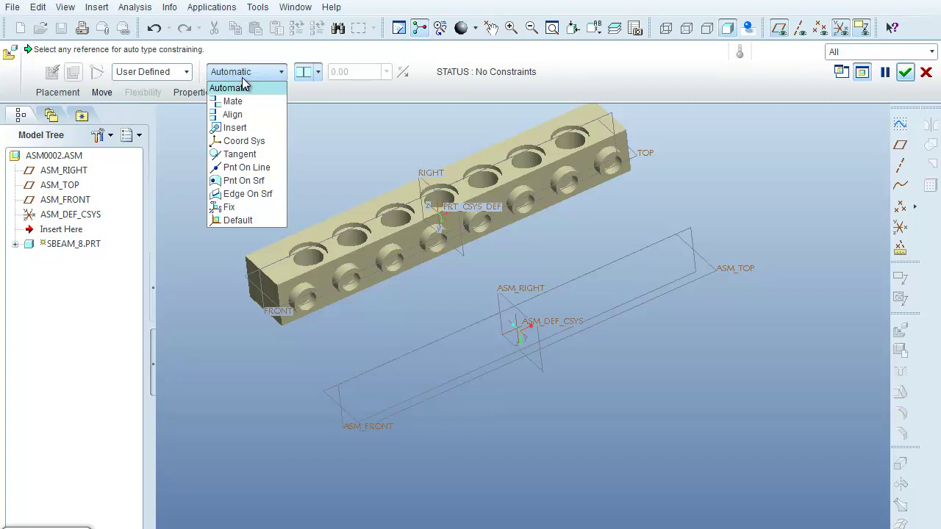
click(245, 141)
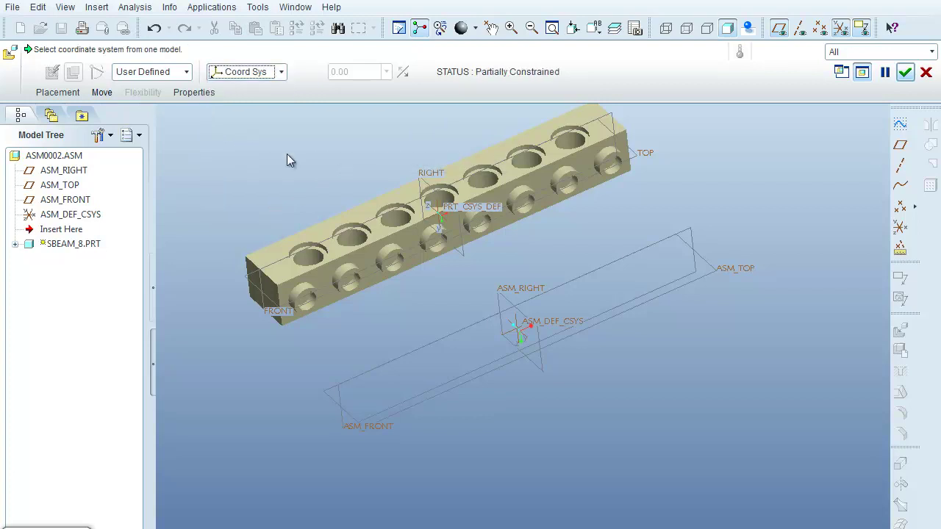
click(467, 206)
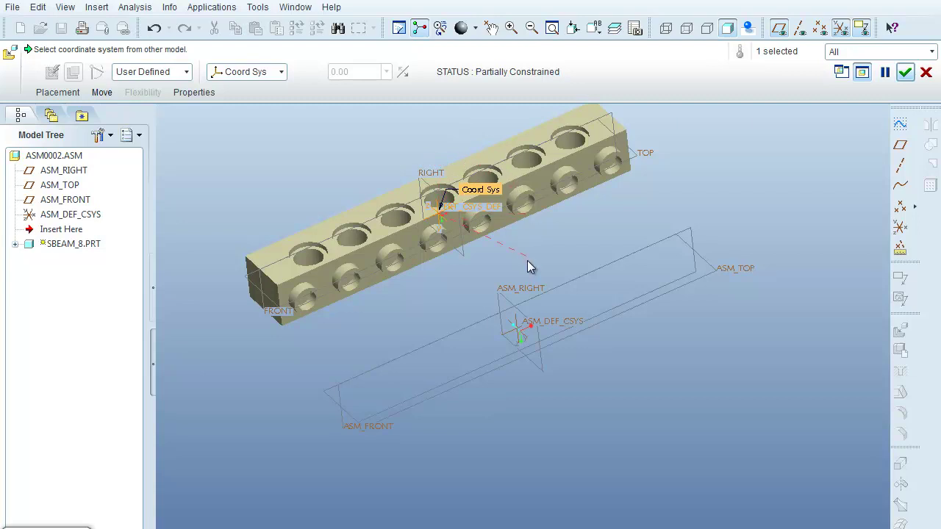
click(535, 330)
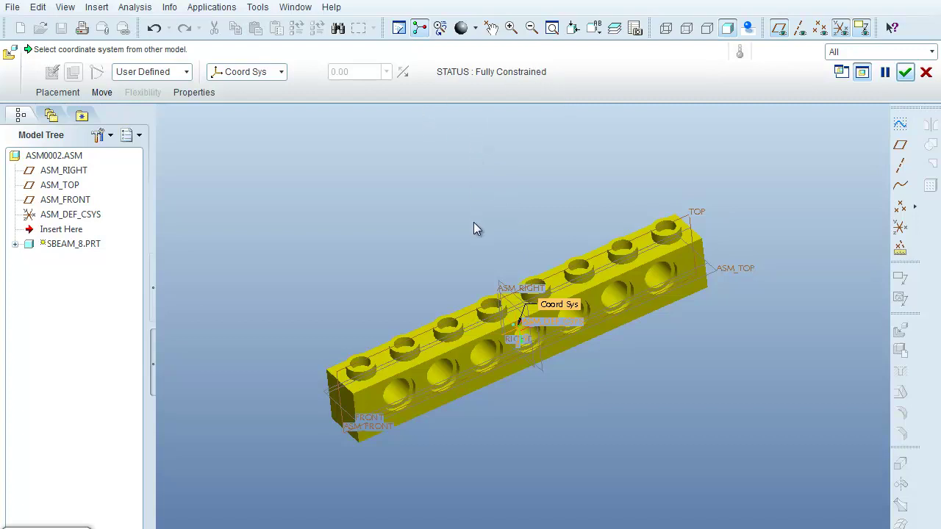
middle_drag(474, 256, 436, 252)
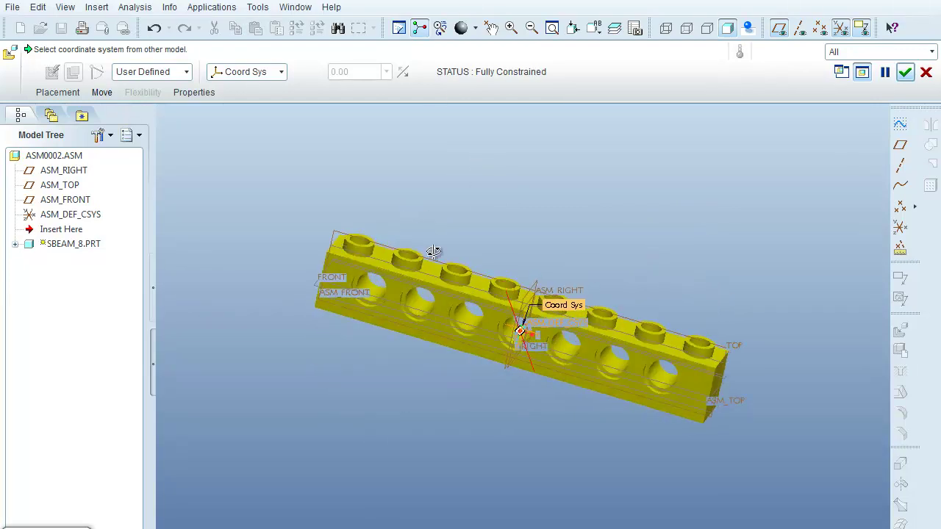
Step: Confirm the beam's placement, then test moving it with Drag Components before closing the tool
click(904, 72)
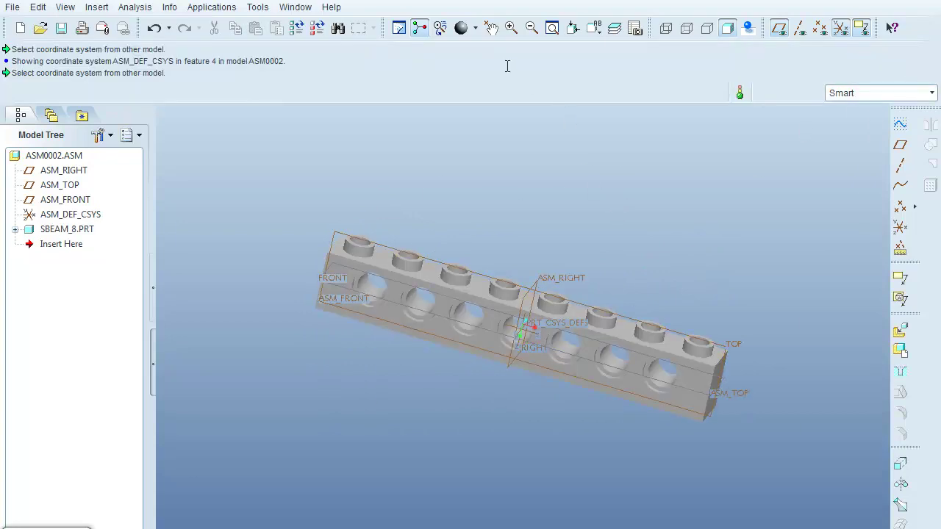
click(491, 28)
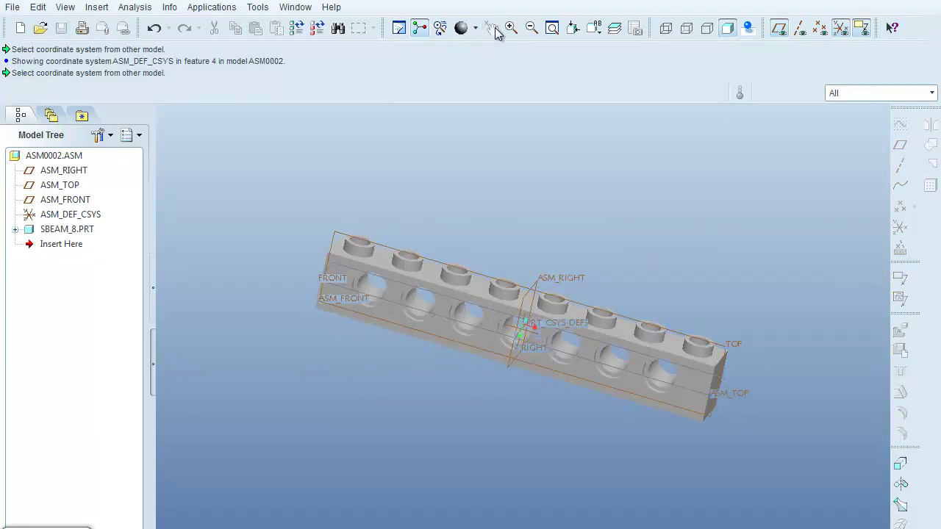
click(588, 333)
click(494, 308)
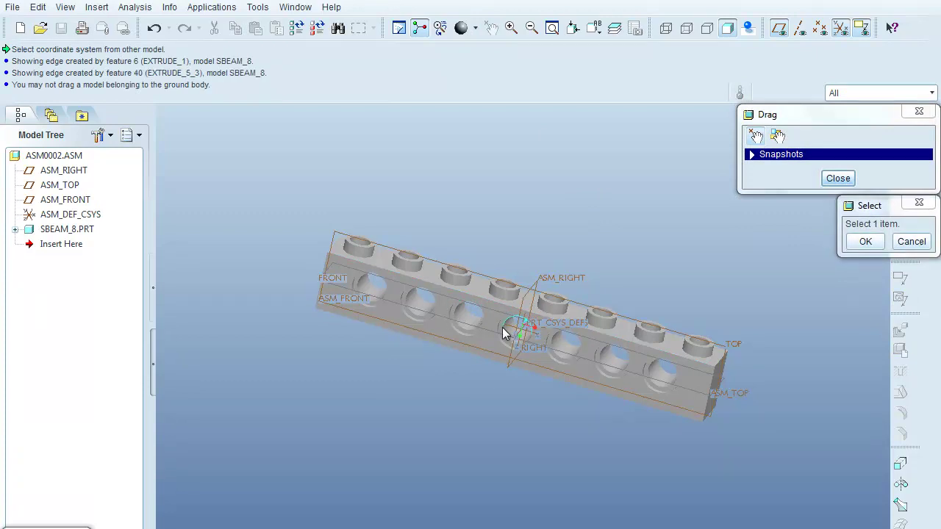
click(838, 179)
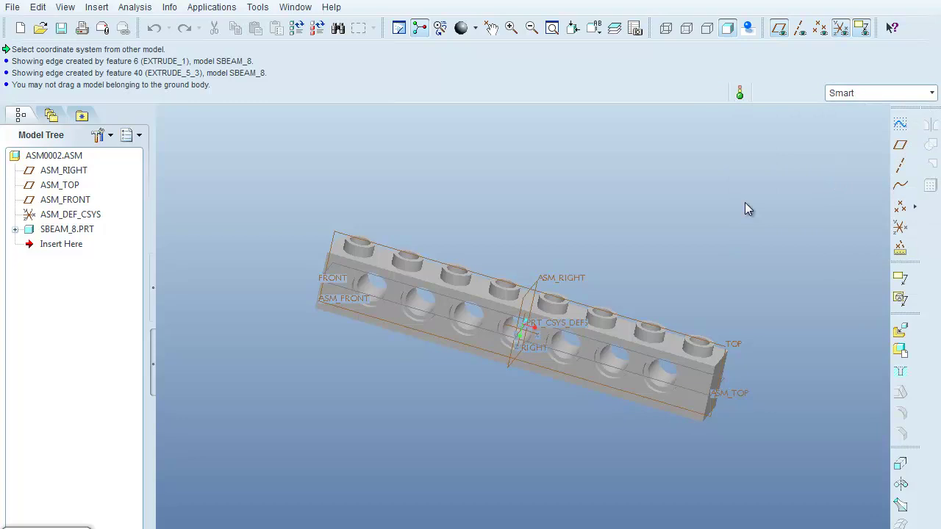
middle_drag(678, 237, 656, 248)
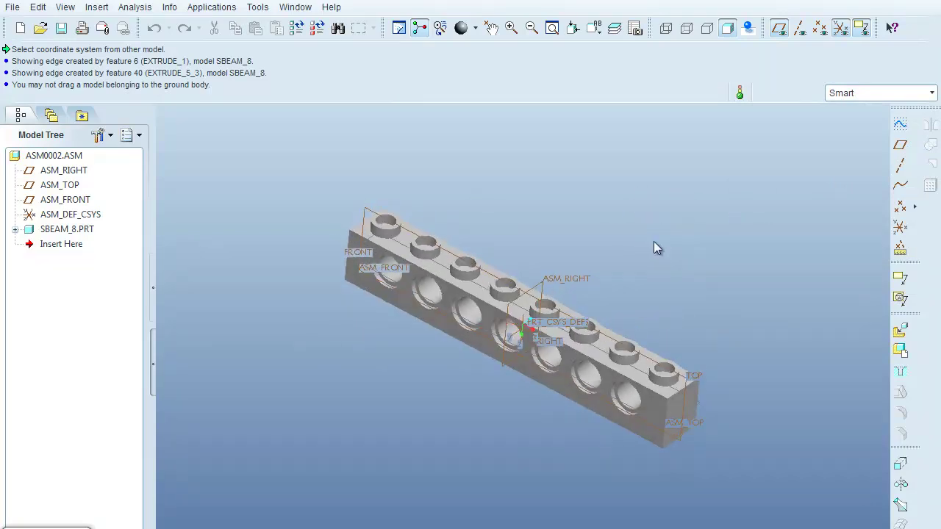
Step: Delete the SBEAM_8.PRT component from the assembly, leaving only the datum planes
right_click(72, 232)
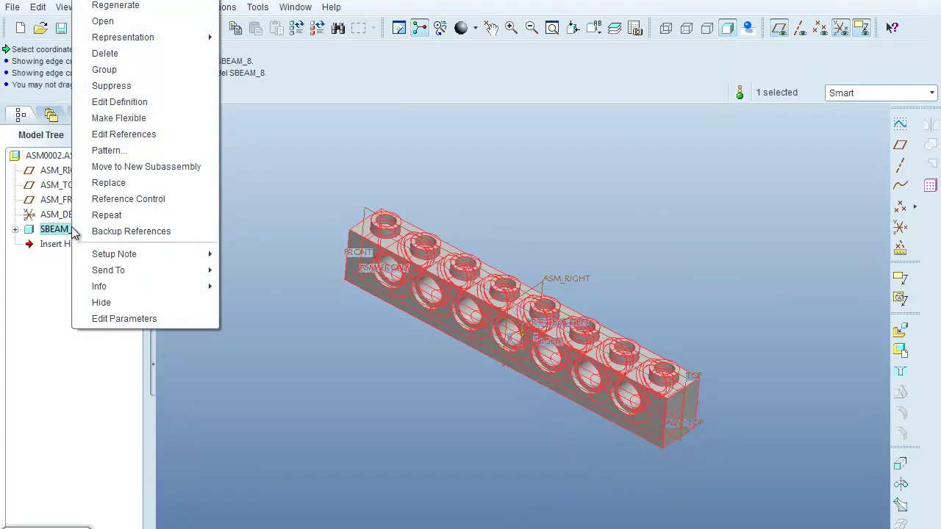
click(105, 55)
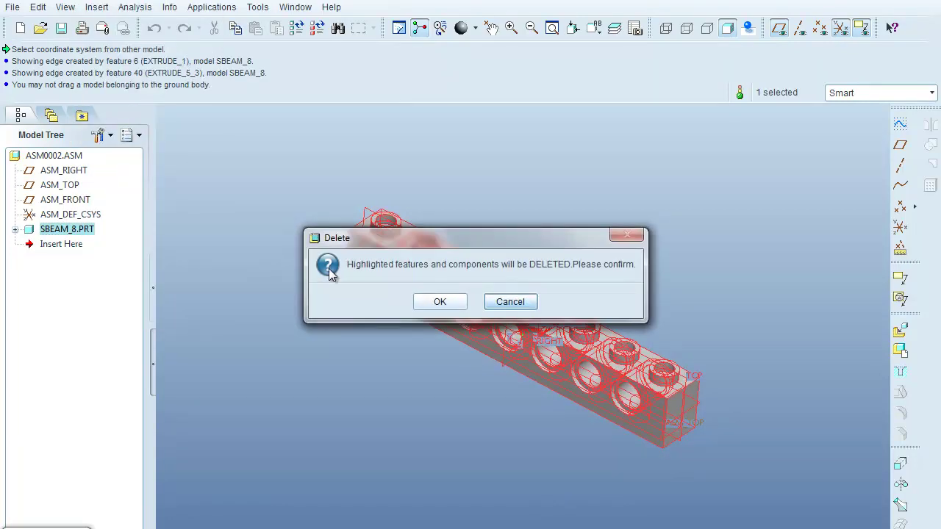
click(441, 302)
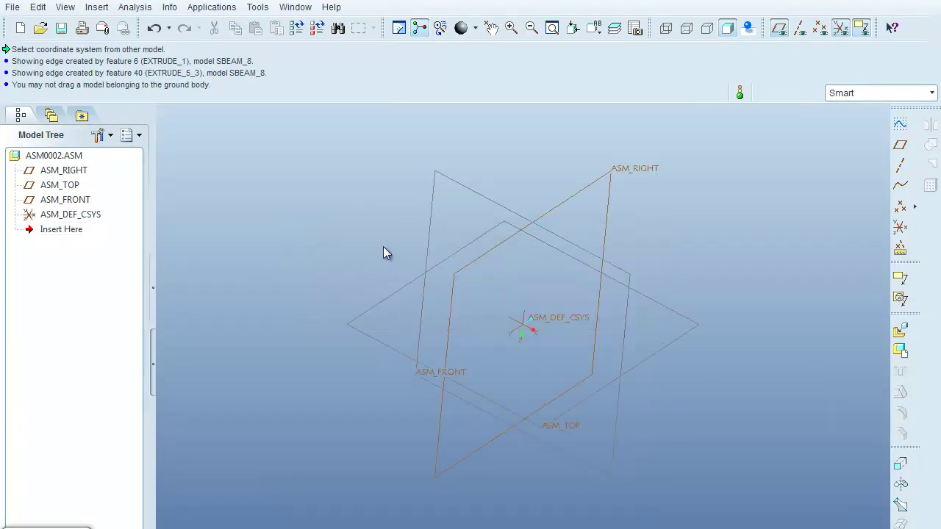
mouse_move(382, 252)
middle_down()
mouse_move(399, 244)
mouse_move(370, 240)
mouse_move(373, 248)
middle_up()
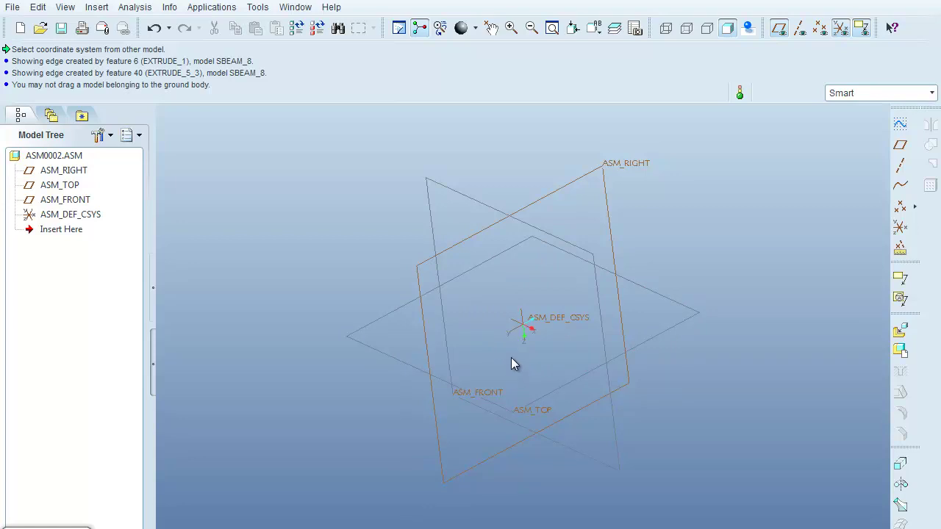
Step: Assemble sbeam_8.prt again from the Open dialog
click(901, 331)
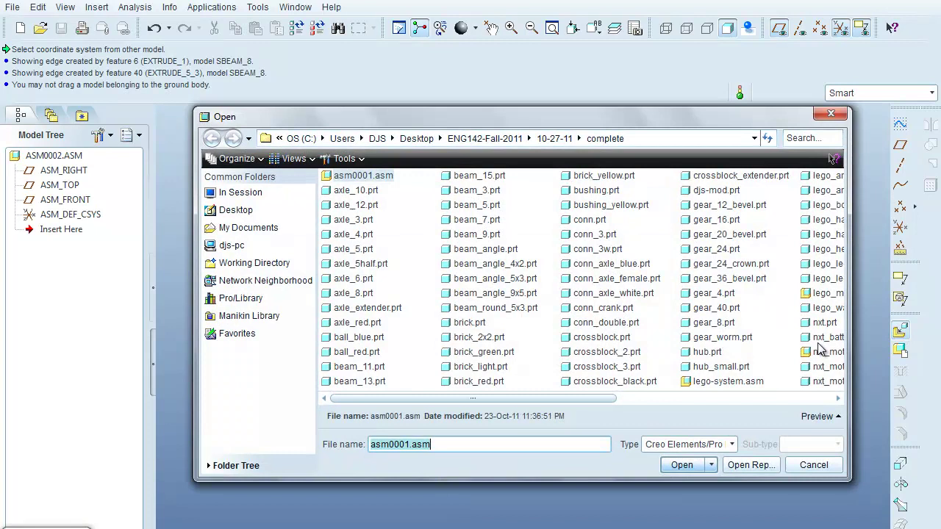
click(771, 399)
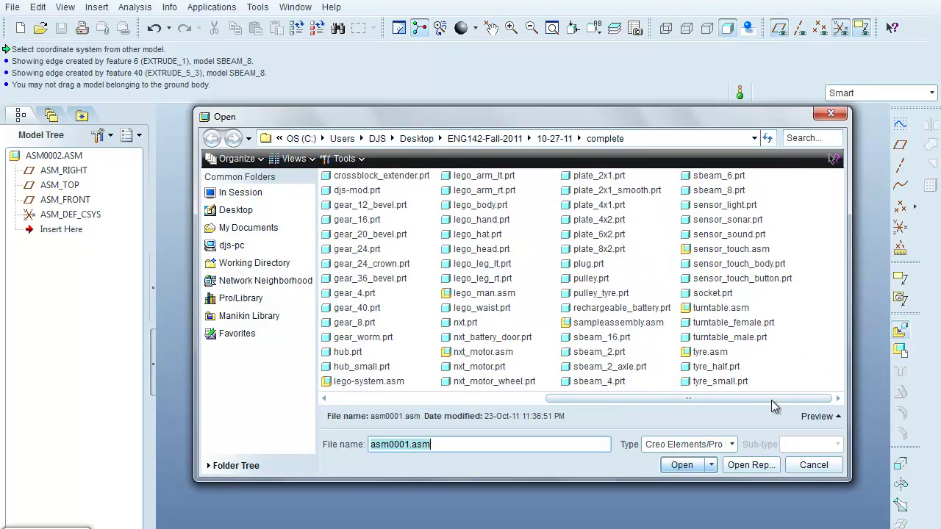
double_click(701, 189)
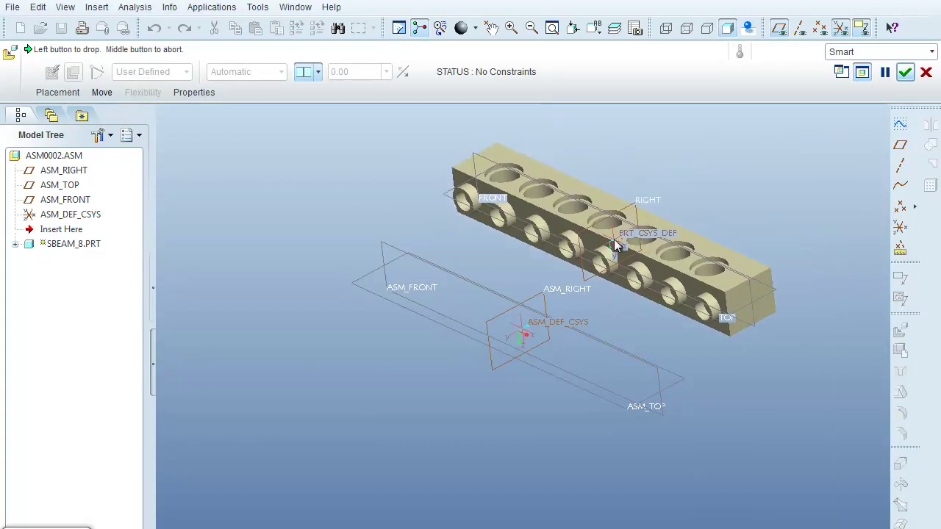
Step: Drop the beam and mate its TOP plane to ASM_FRONT with a Coincident offset
click(665, 213)
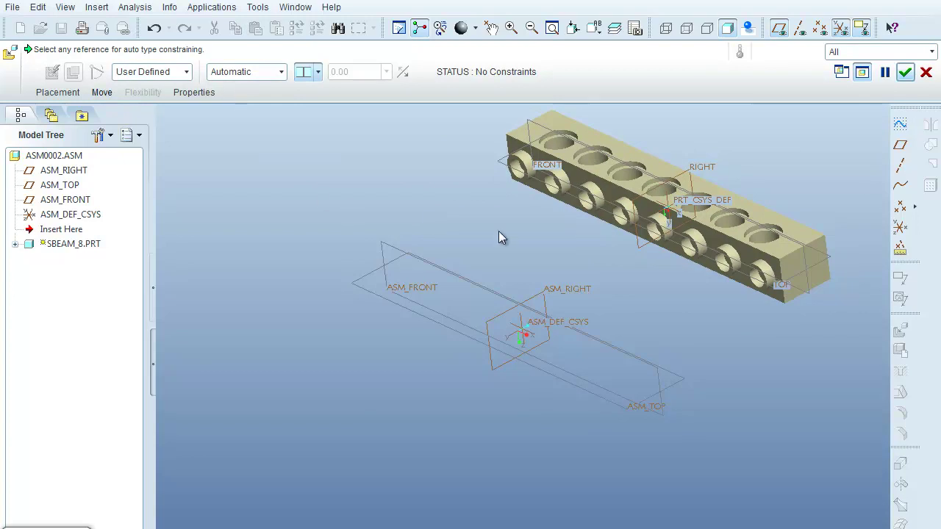
click(784, 291)
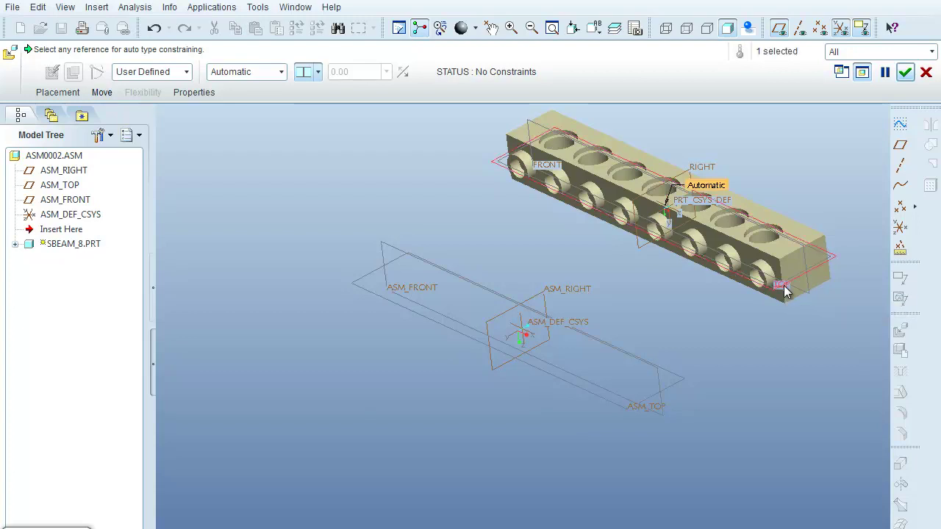
click(648, 372)
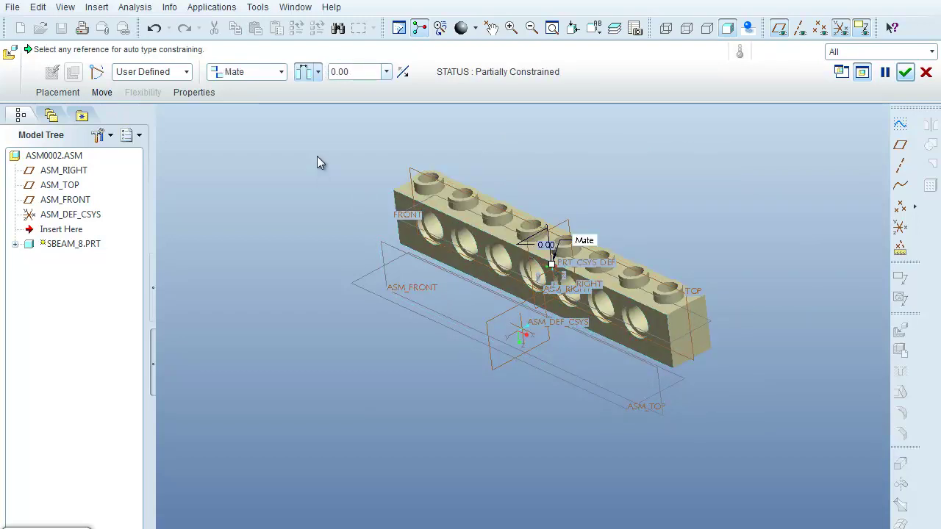
click(319, 78)
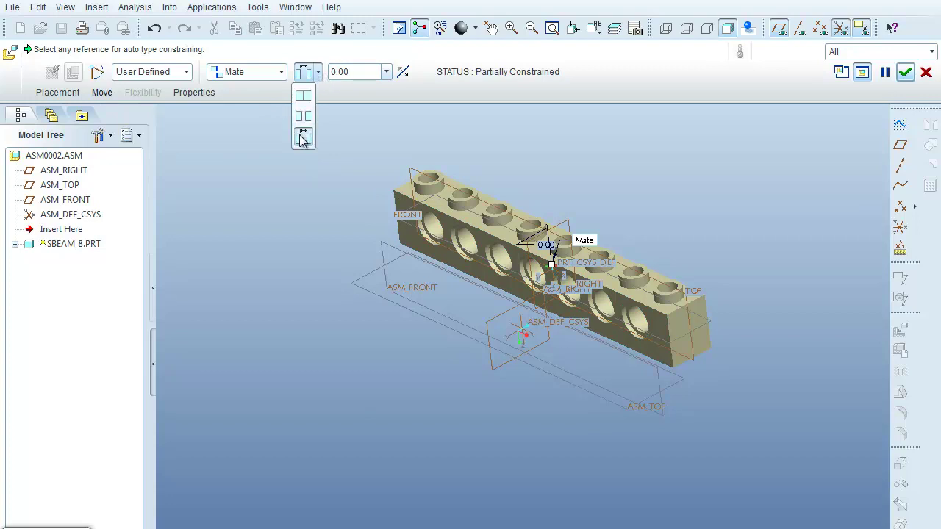
click(304, 96)
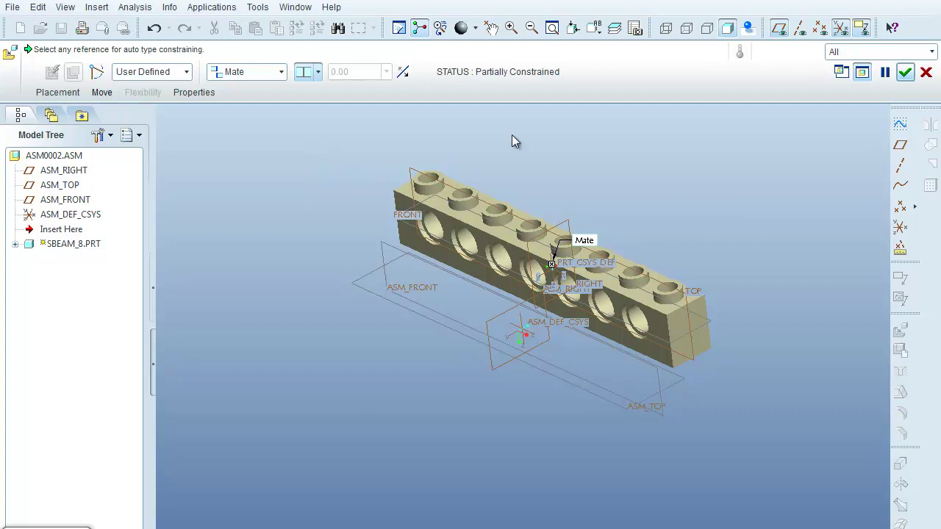
Step: Align the beam's RIGHT plane to ASM_RIGHT, changing the 9.42 offset to Coincident
click(567, 228)
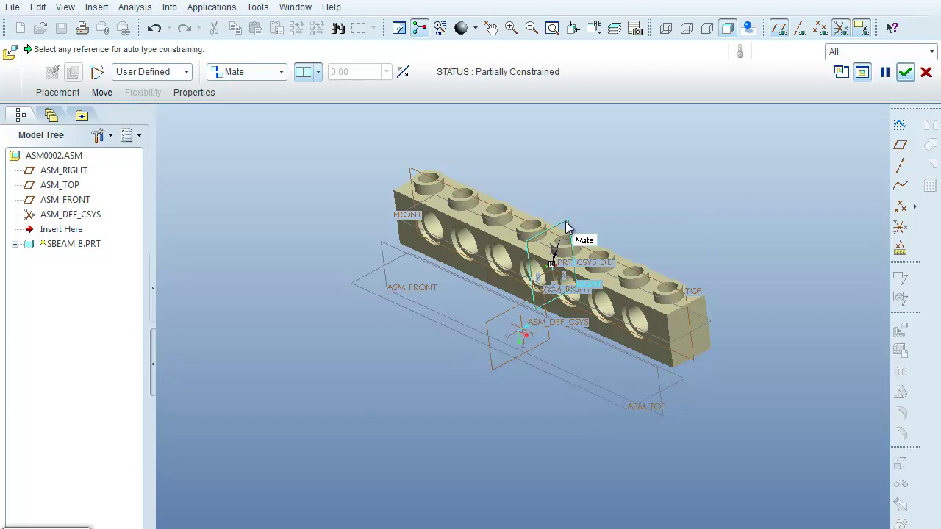
click(498, 316)
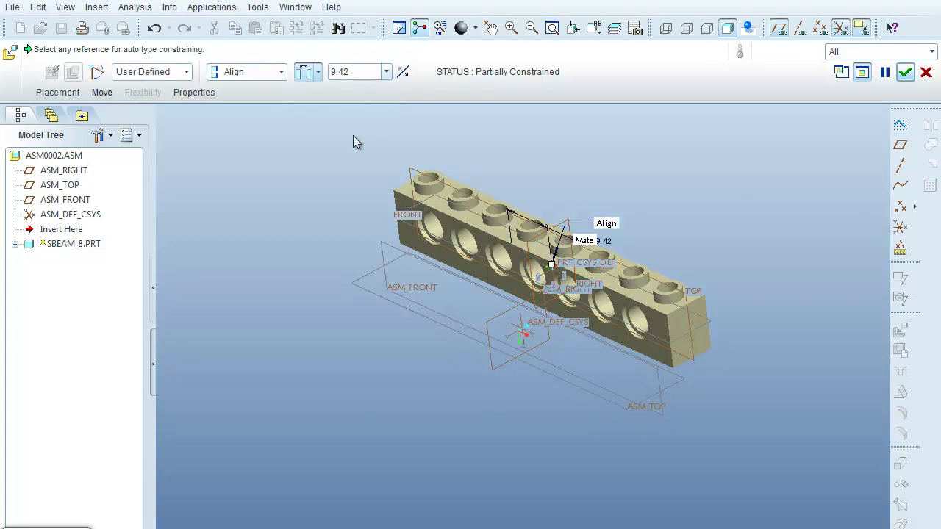
click(319, 74)
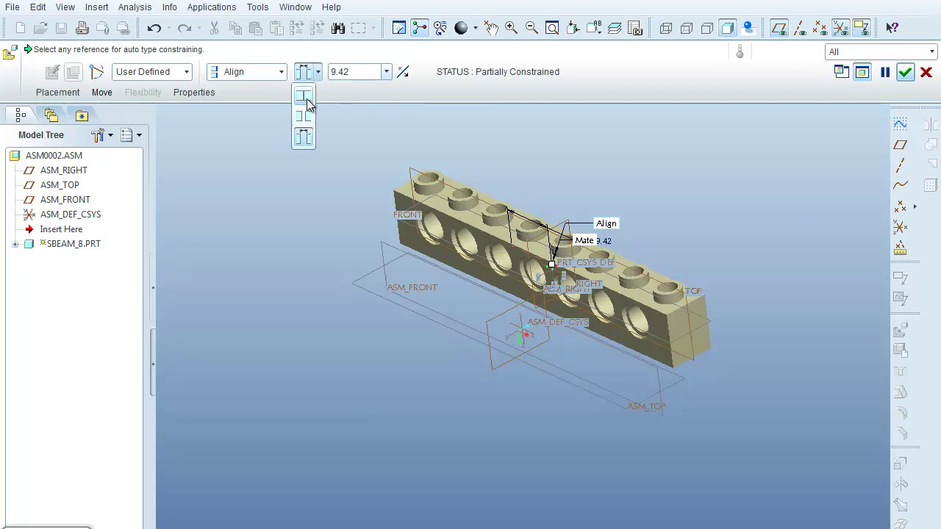
click(305, 98)
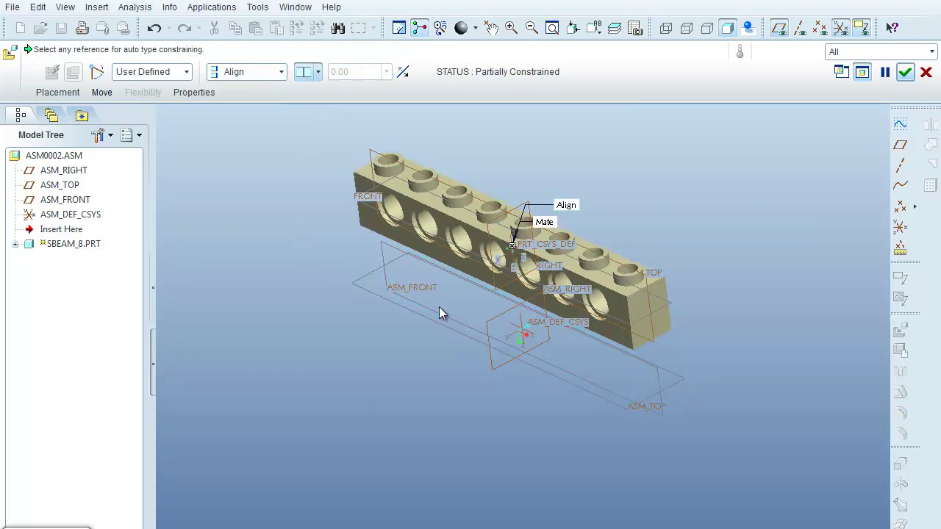
Step: Align the beam's FRONT plane to ASM_TOP with a Coincident offset
click(362, 204)
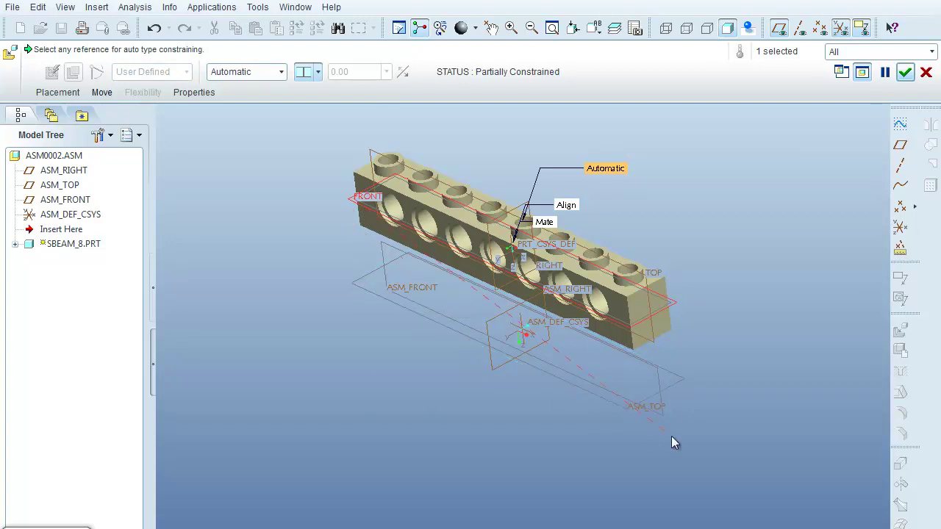
click(629, 416)
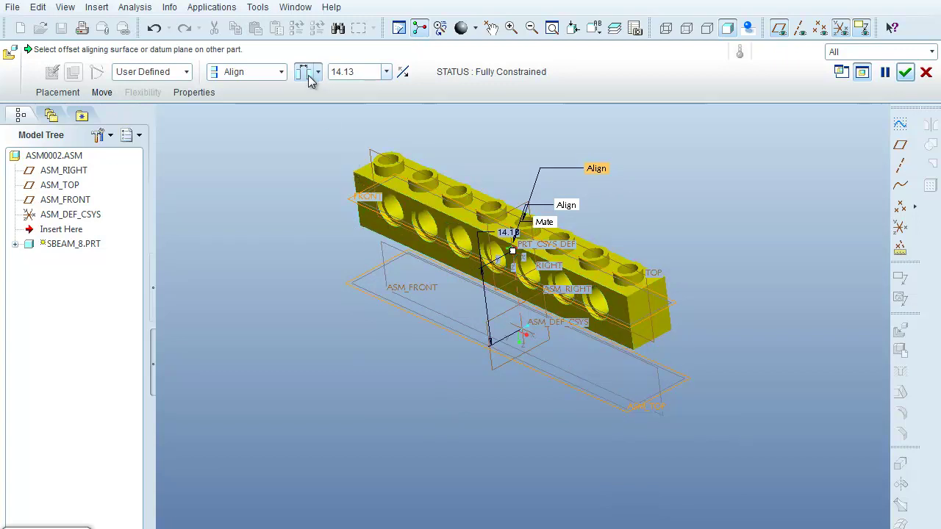
drag(513, 257, 478, 218)
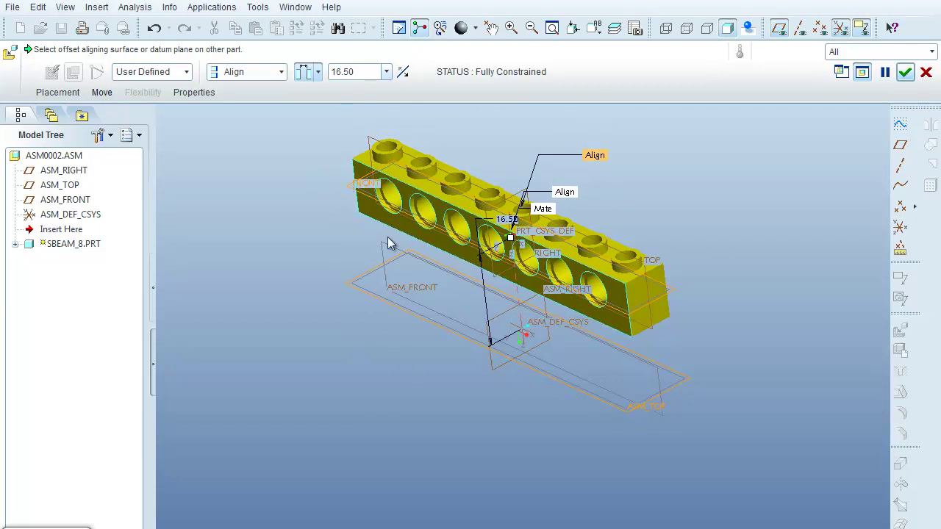
click(363, 290)
click(317, 72)
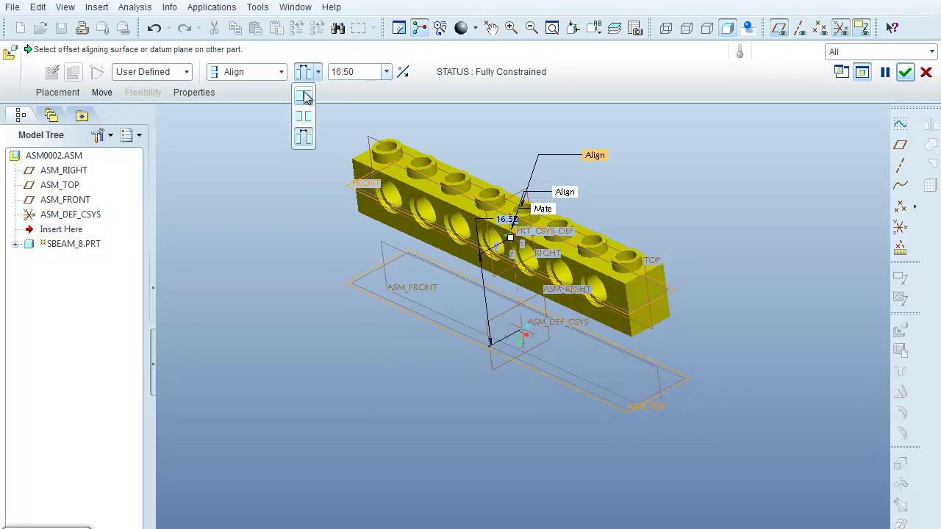
click(308, 99)
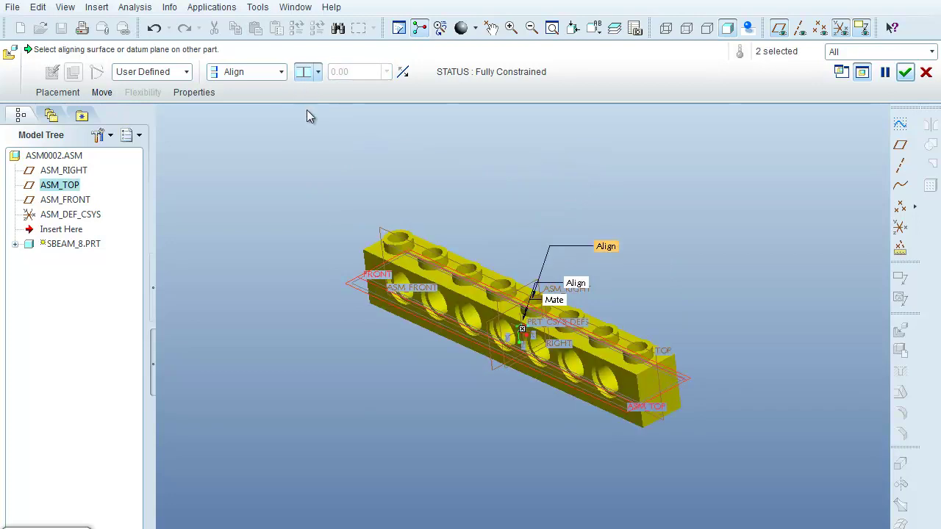
Step: Confirm the beam's placement and orbit to inspect the fully constrained SBEAM_8.PRT
click(906, 72)
middle_drag(660, 263, 681, 257)
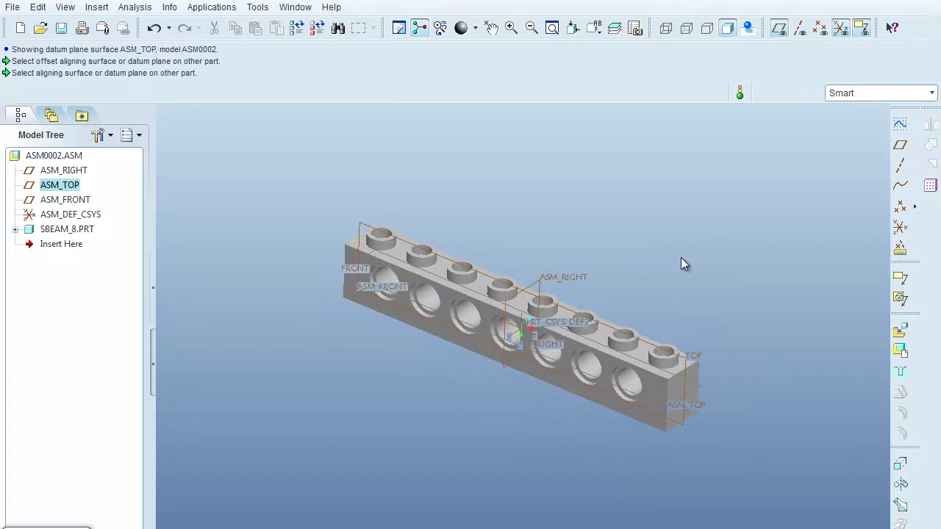